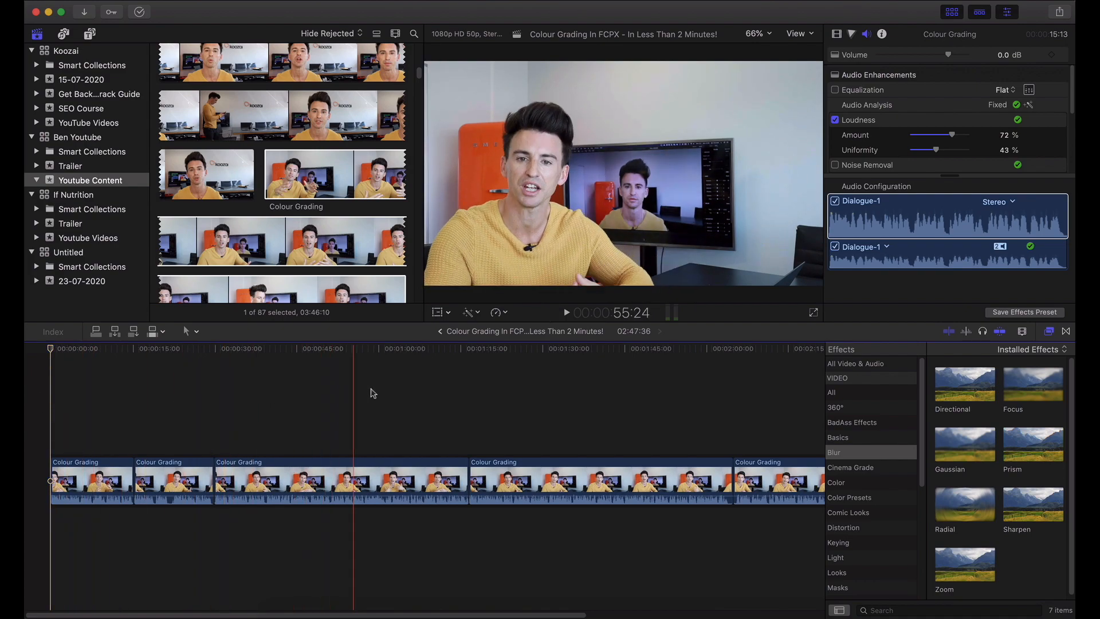
Apply the Cinema Grade effect to all five clips in the timeline.
{"action": "scroll", "coordinate": [437, 407], "scroll_direction": "right", "scroll_amount": 2}
{"action": "scroll", "coordinate": [437, 407], "scroll_direction": "right", "scroll_amount": 10}
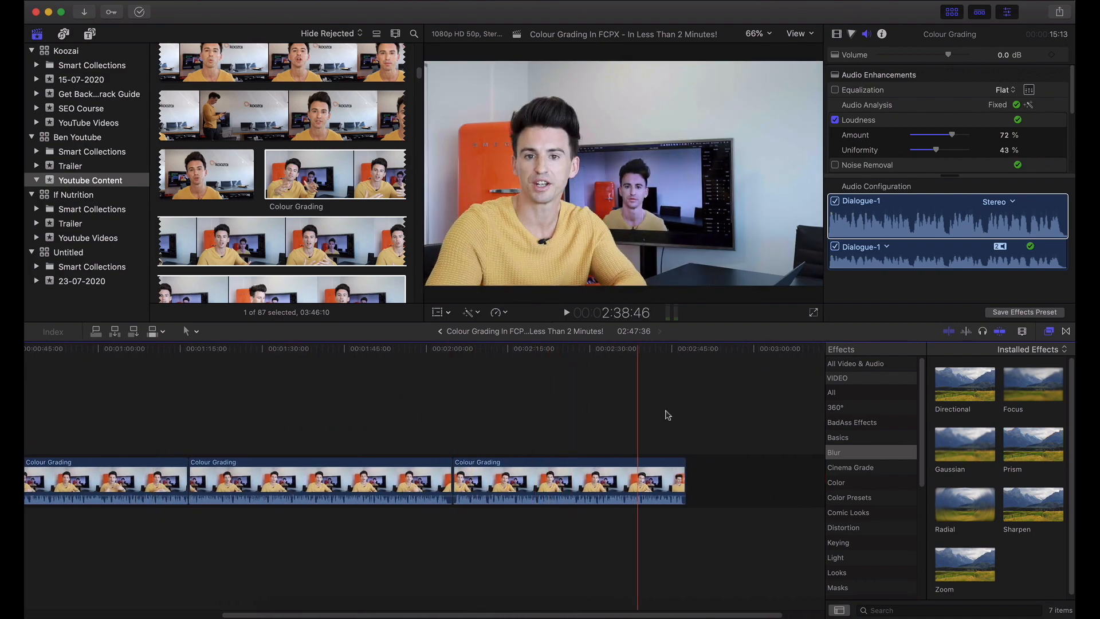
{"action": "scroll", "coordinate": [112, 448], "scroll_direction": "left", "scroll_amount": 10}
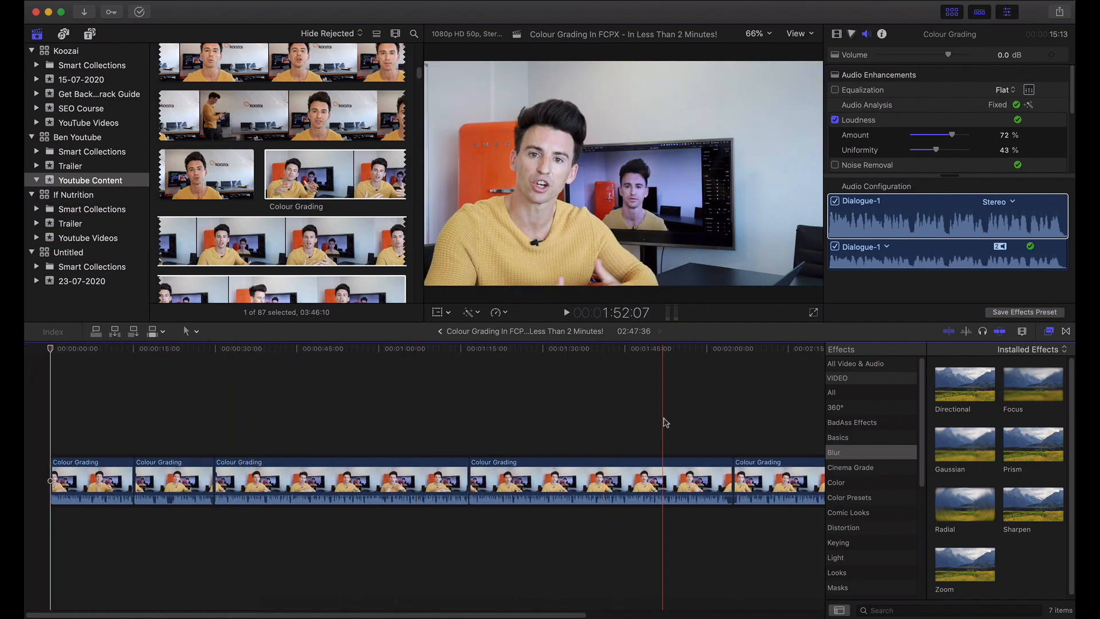
{"action": "key", "text": "super+a"}
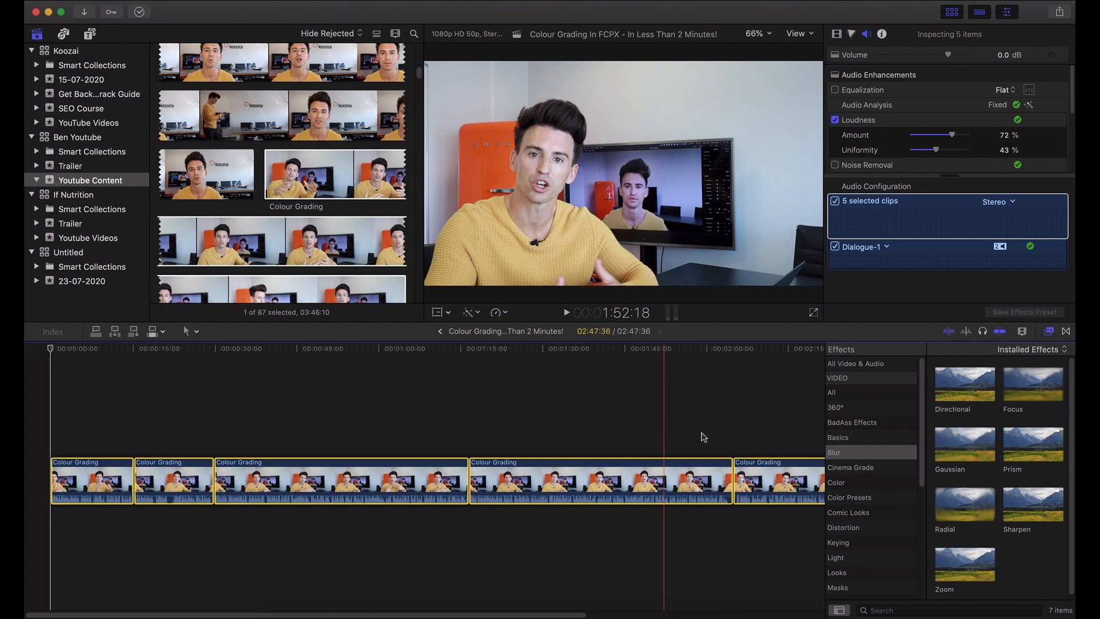
{"action": "left_click", "coordinate": [863, 467]}
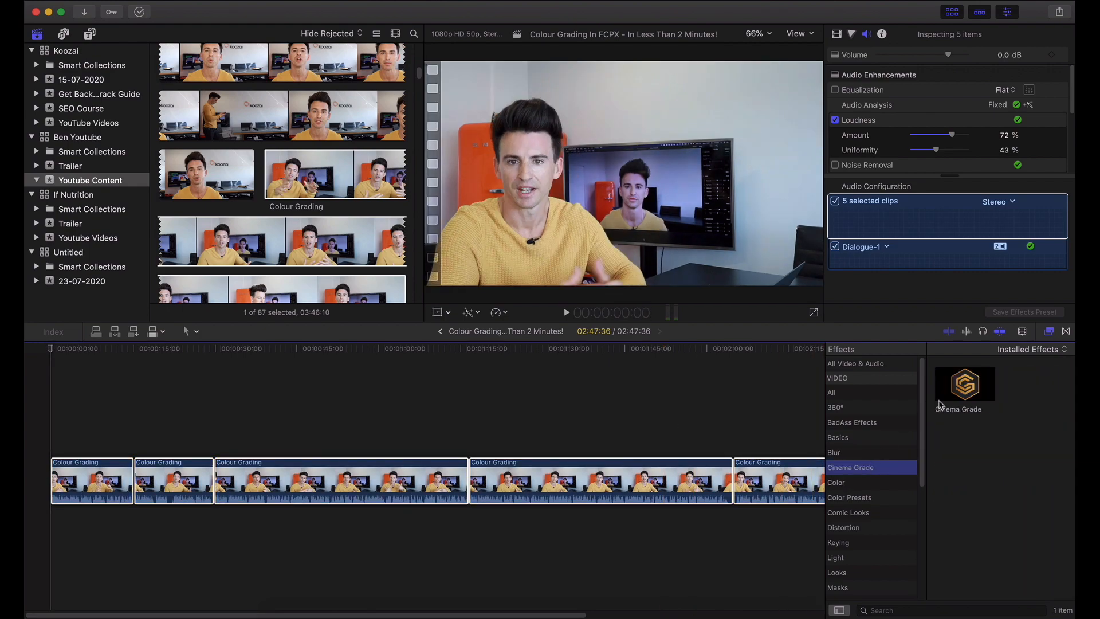
{"action": "double_click", "coordinate": [958, 401]}
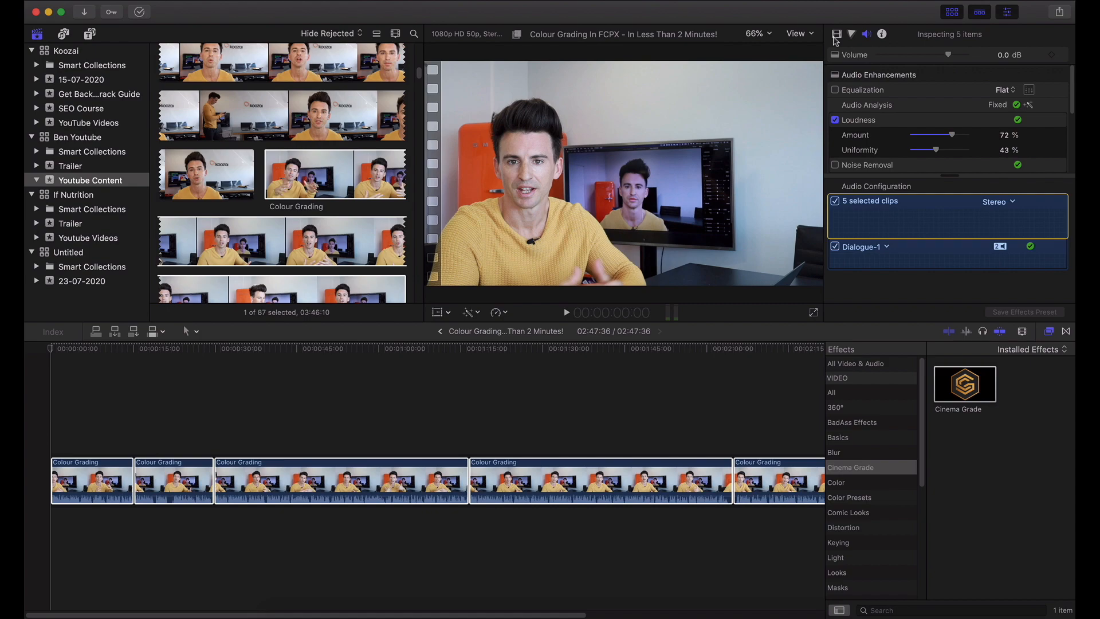
Open the Cinema Grade controls from the video inspector and choose the first clip for base correction.
{"action": "left_click", "coordinate": [835, 36]}
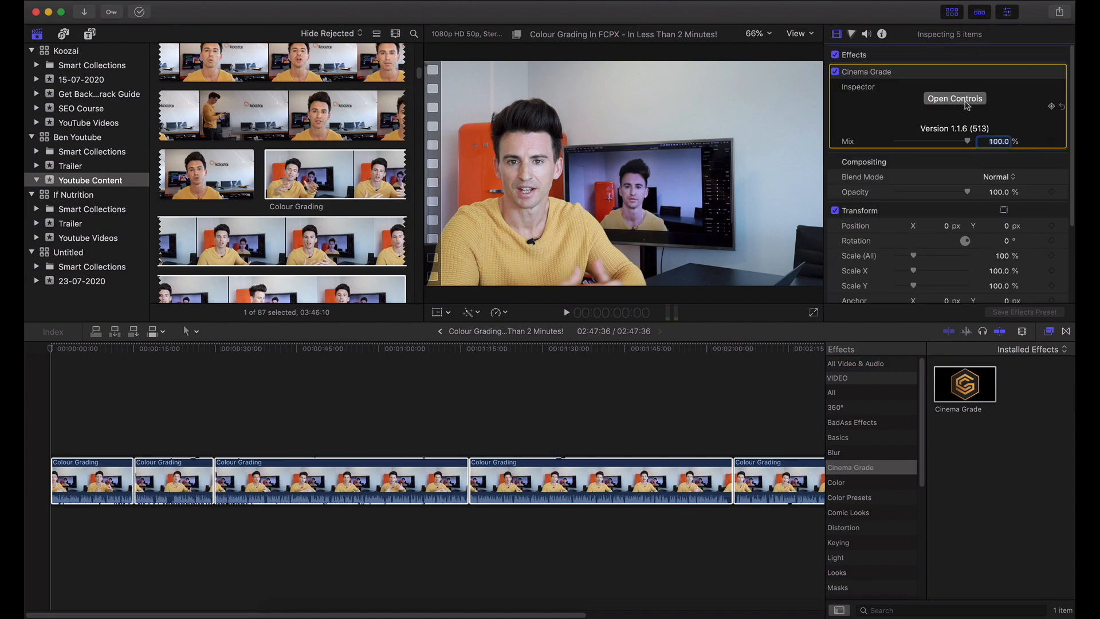
{"action": "left_click", "coordinate": [954, 98]}
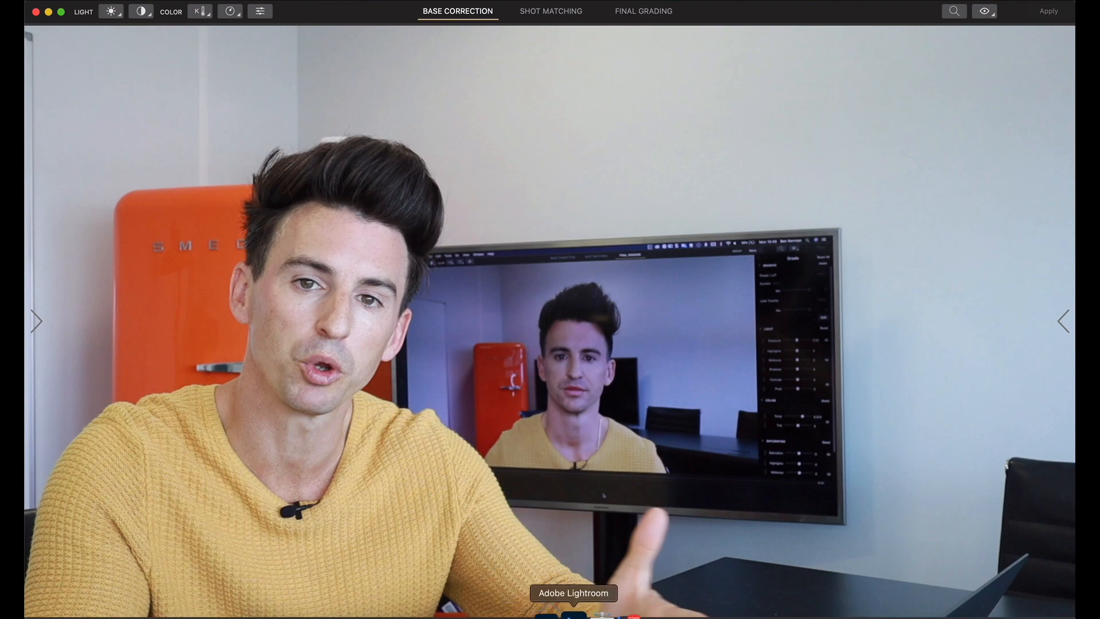
{"action": "mouse_move", "coordinate": [549, 605]}
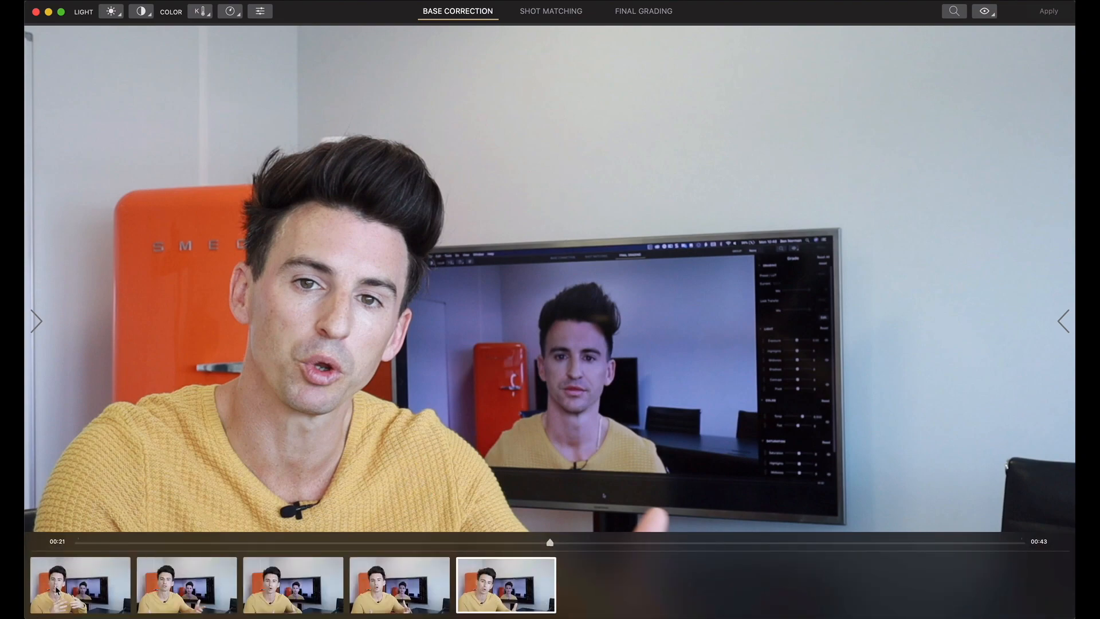
{"action": "left_click", "coordinate": [101, 596]}
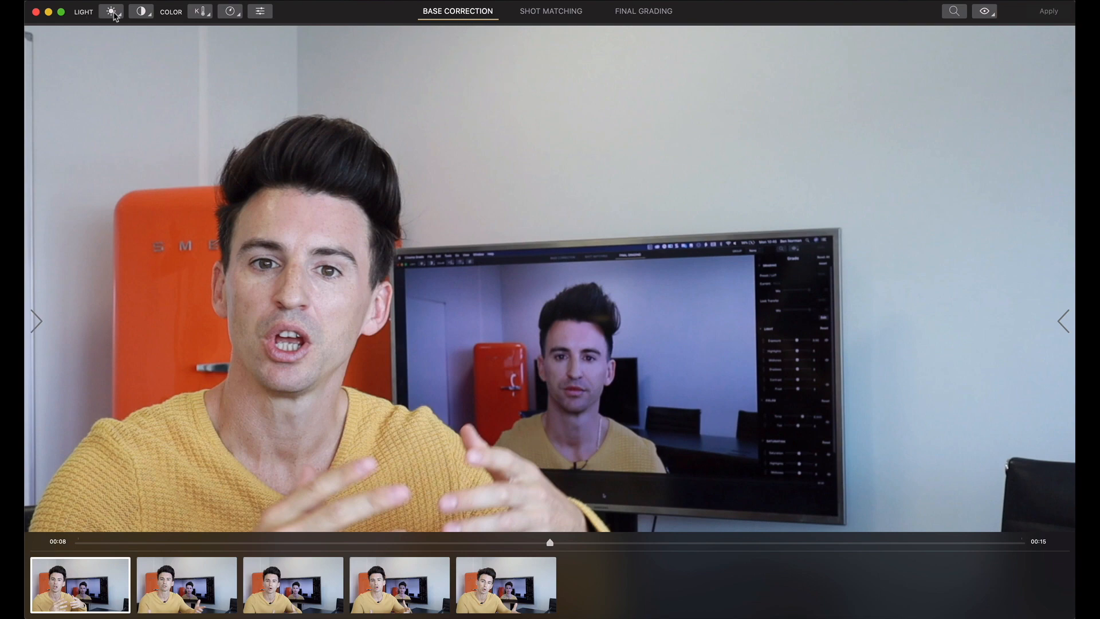
Make small exposure and contrast adjustments to the first clip in Base Correction.
{"action": "left_click", "coordinate": [116, 16]}
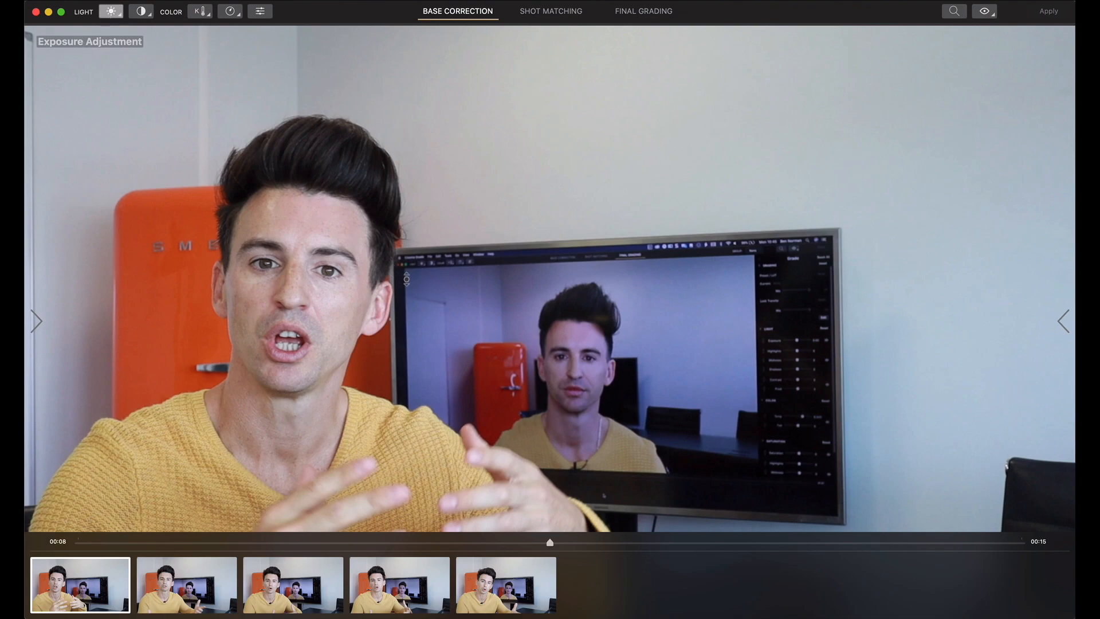
{"action": "left_click_drag", "start_coordinate": [406, 276], "coordinate": [404, 288]}
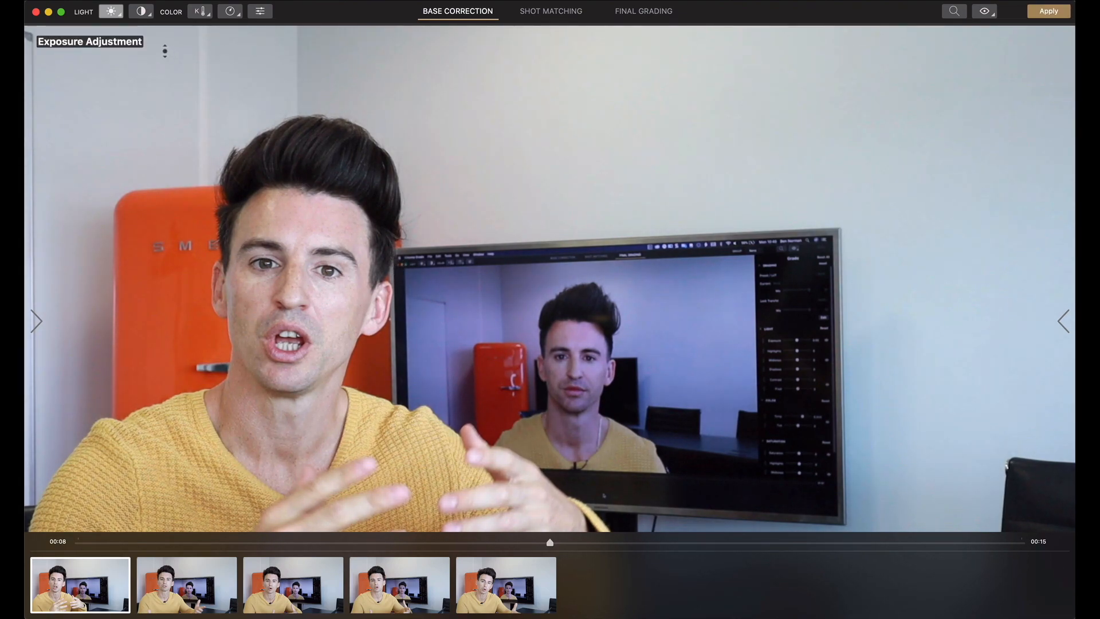
{"action": "left_click", "coordinate": [142, 12]}
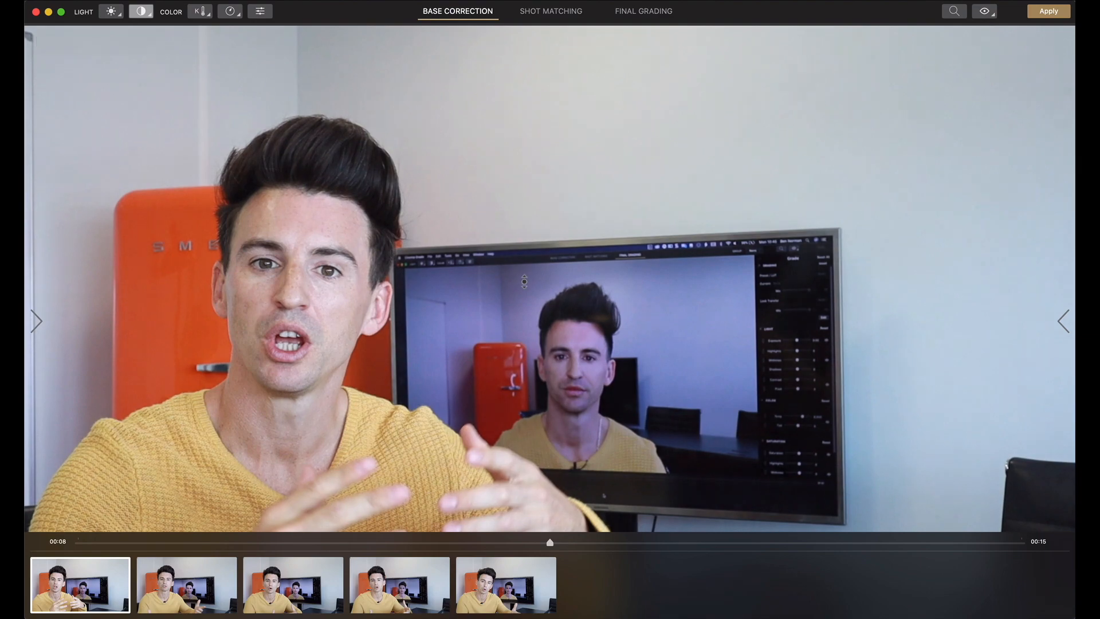
{"action": "left_click_drag", "start_coordinate": [522, 283], "coordinate": [522, 268]}
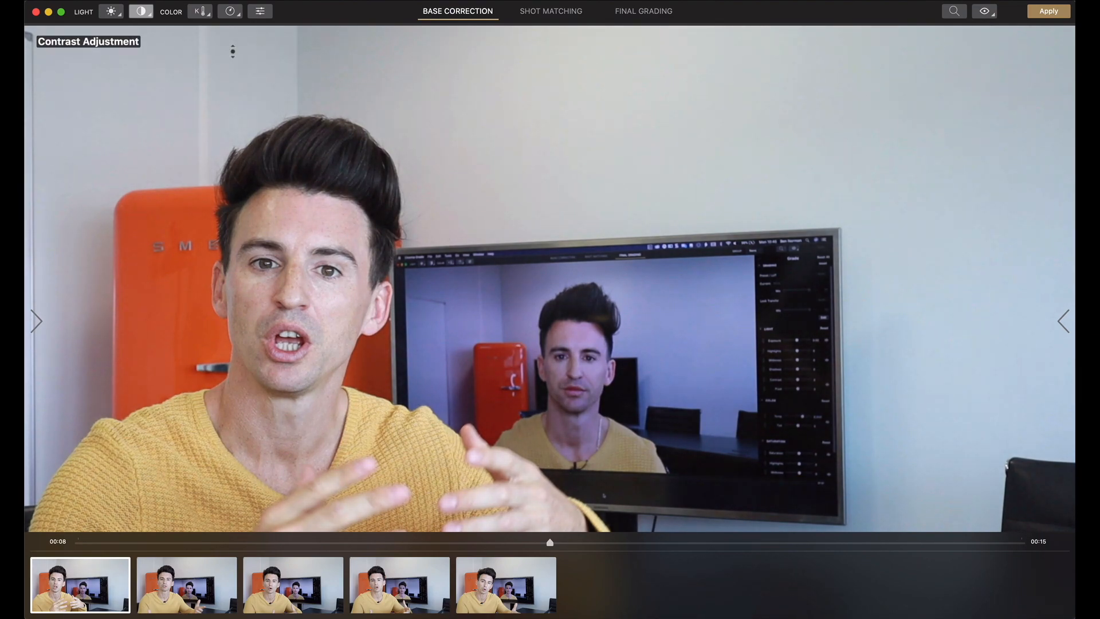
Shift the first clip's color temperature slightly cooler and adjust its saturation.
{"action": "left_click", "coordinate": [200, 12]}
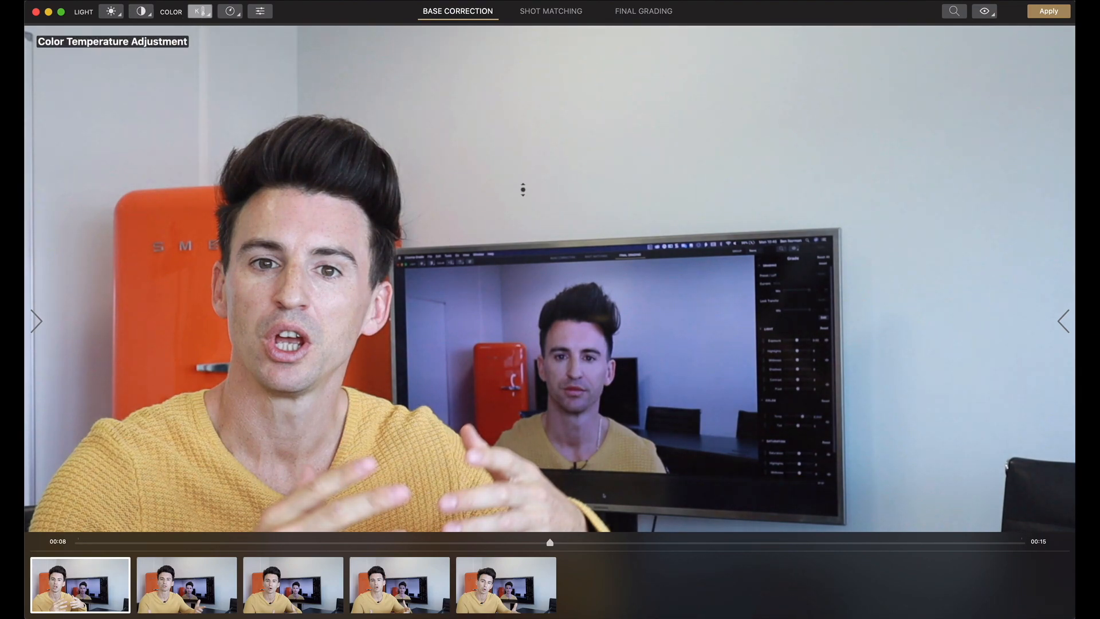
{"action": "left_click_drag", "start_coordinate": [522, 189], "coordinate": [522, 204]}
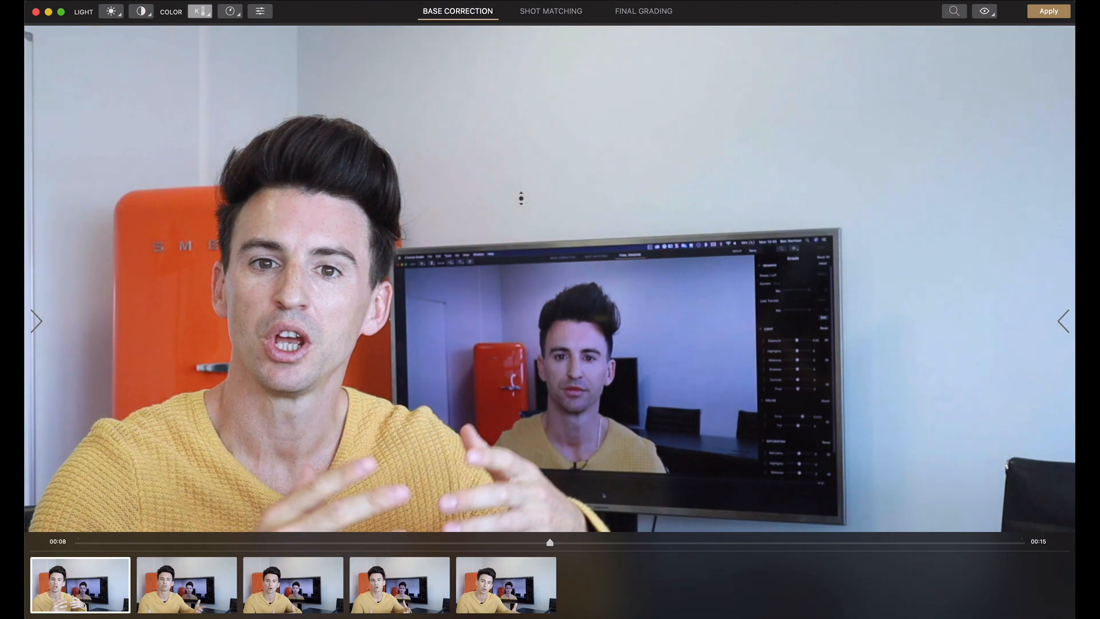
{"action": "left_click", "coordinate": [230, 11]}
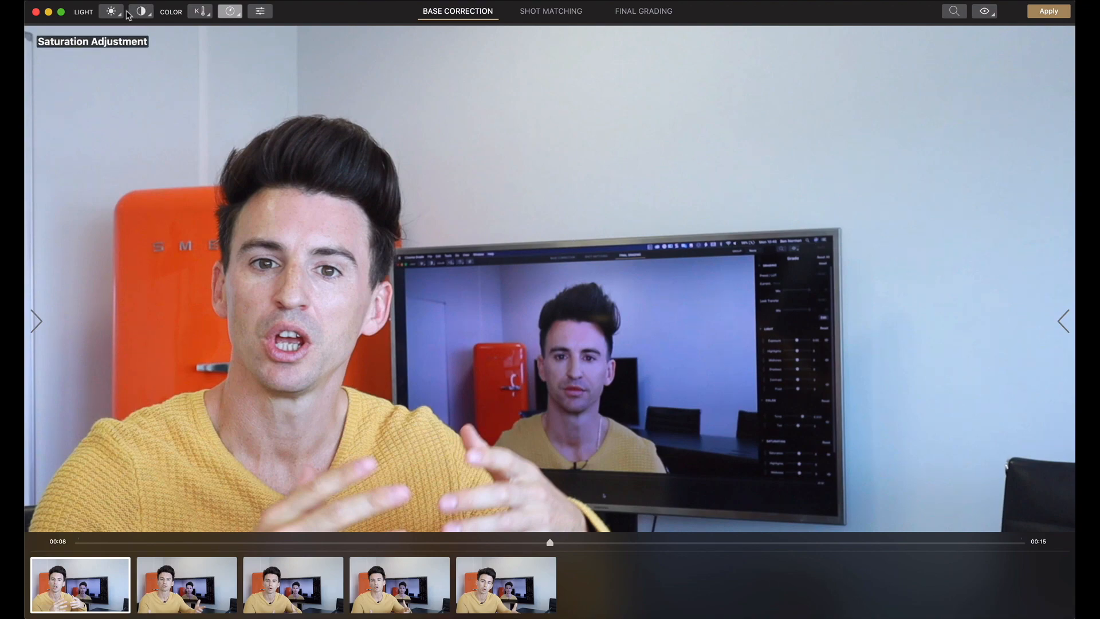
Refine the first clip's contrast, color temperature and saturation, and apply the base correction.
{"action": "left_click", "coordinate": [111, 12]}
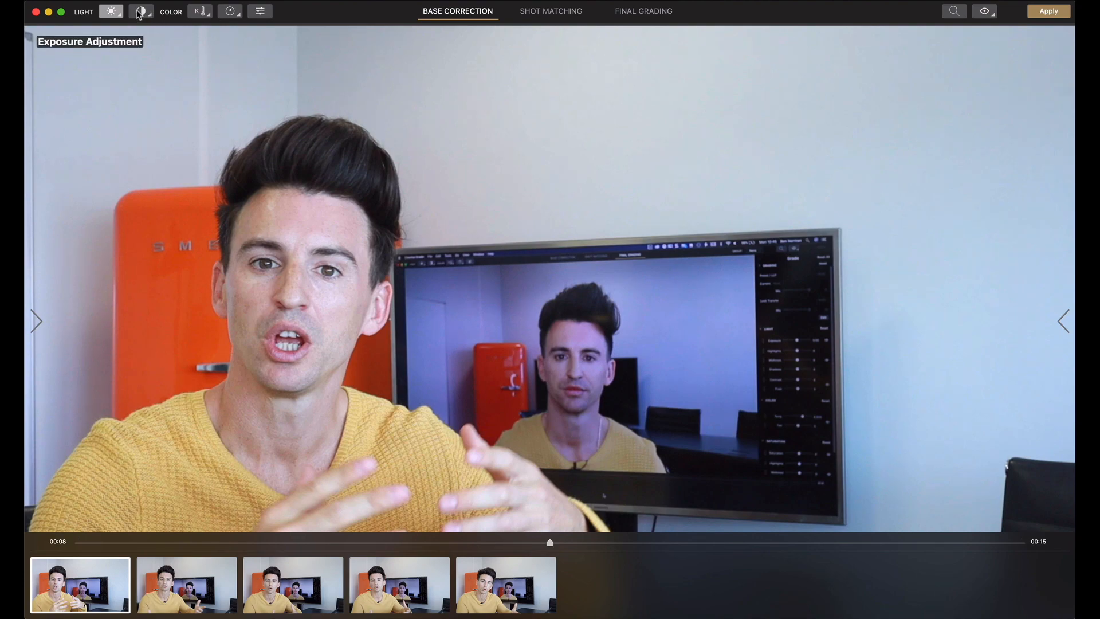
{"action": "left_click", "coordinate": [141, 12]}
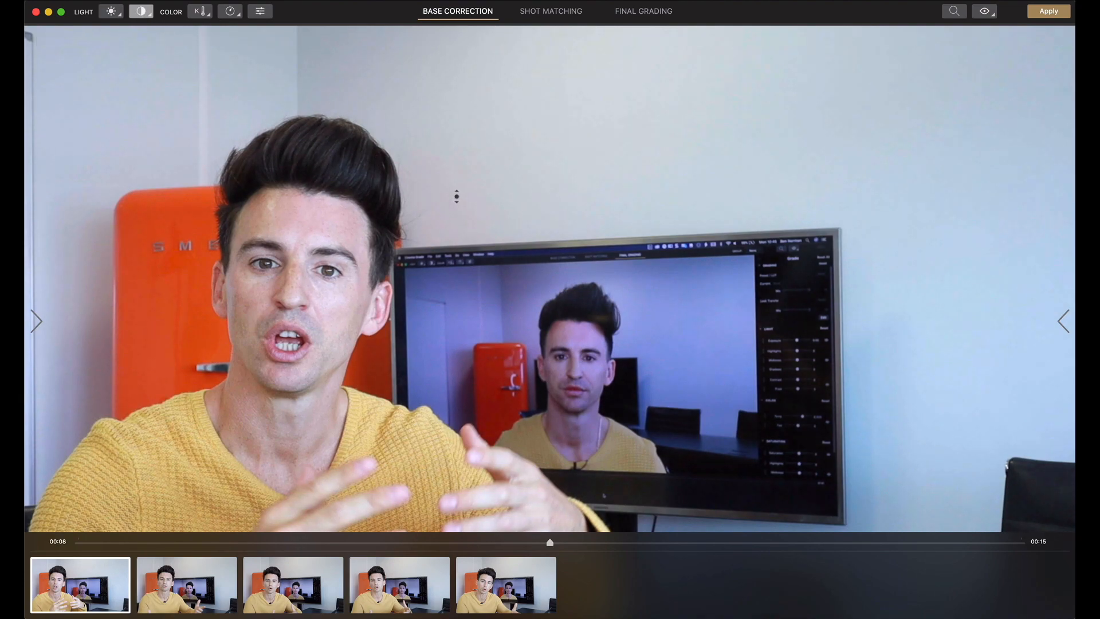
{"action": "left_click", "coordinate": [200, 12]}
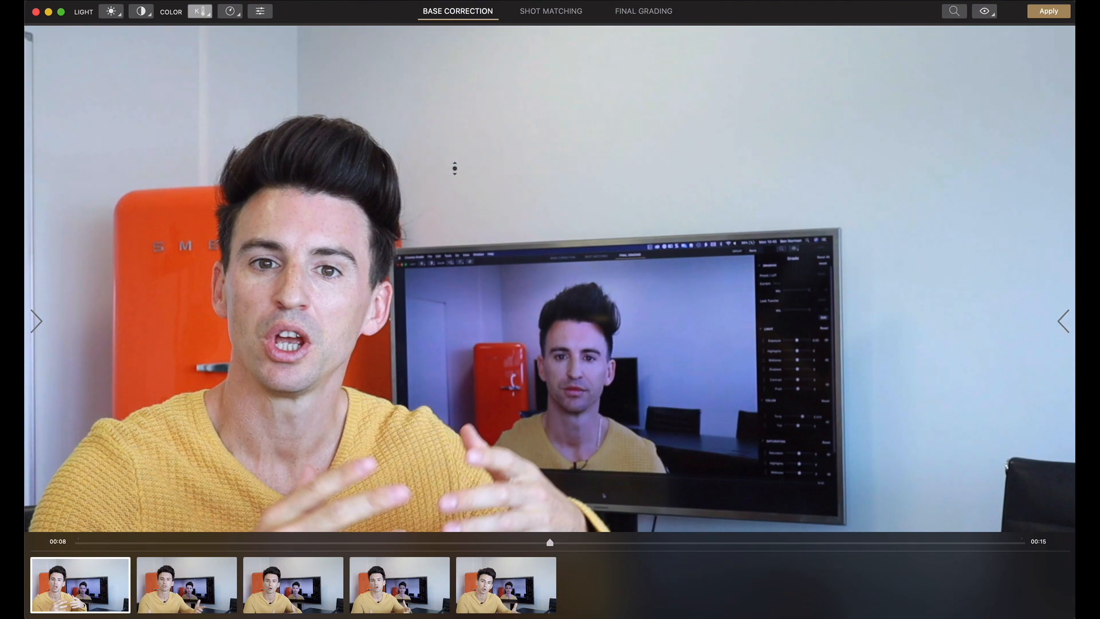
{"action": "left_click", "coordinate": [454, 168]}
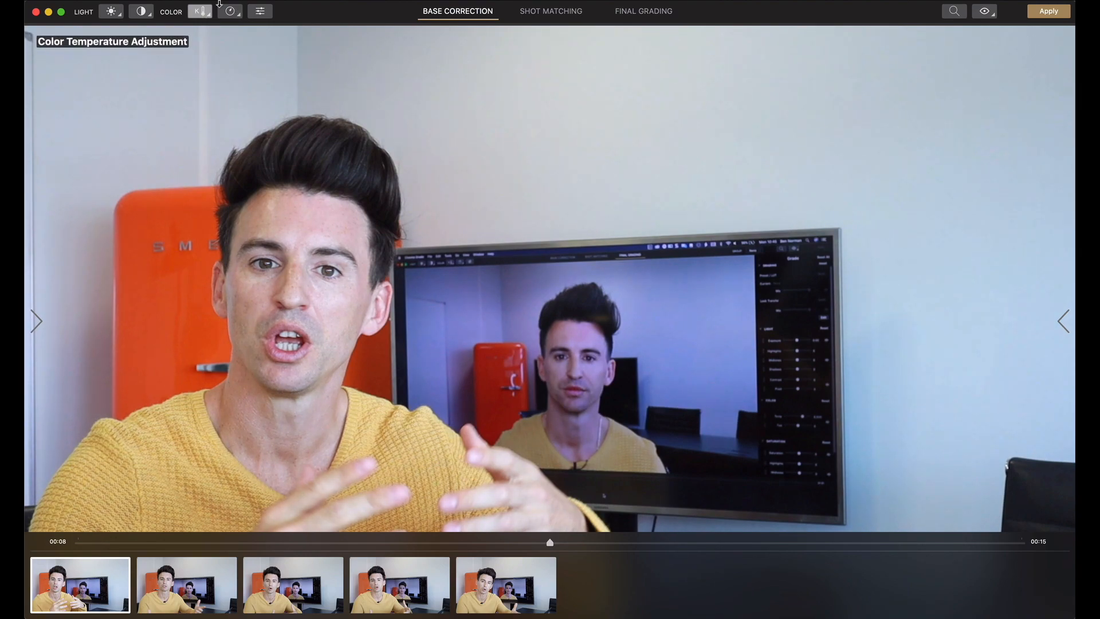
{"action": "left_click", "coordinate": [230, 11]}
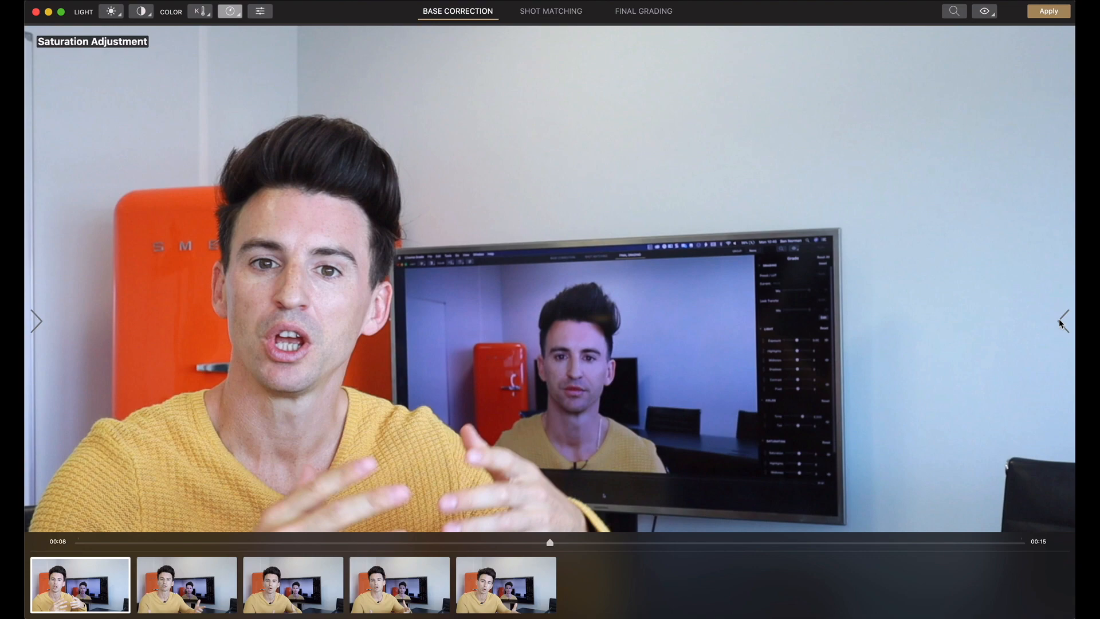
{"action": "left_click", "coordinate": [259, 17]}
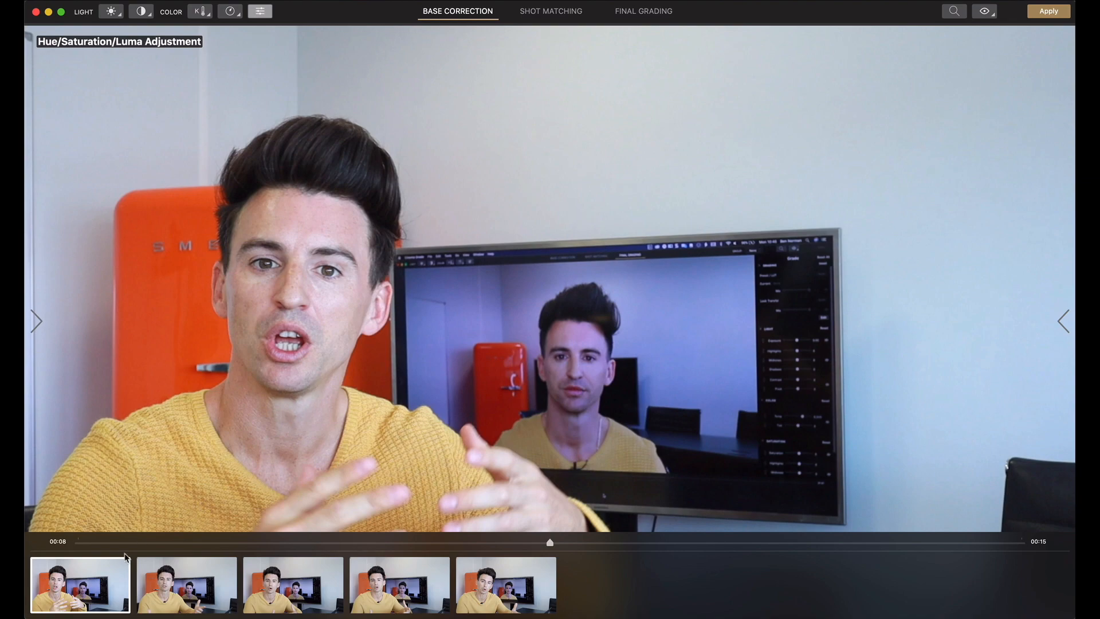
{"action": "left_click", "coordinate": [1049, 13]}
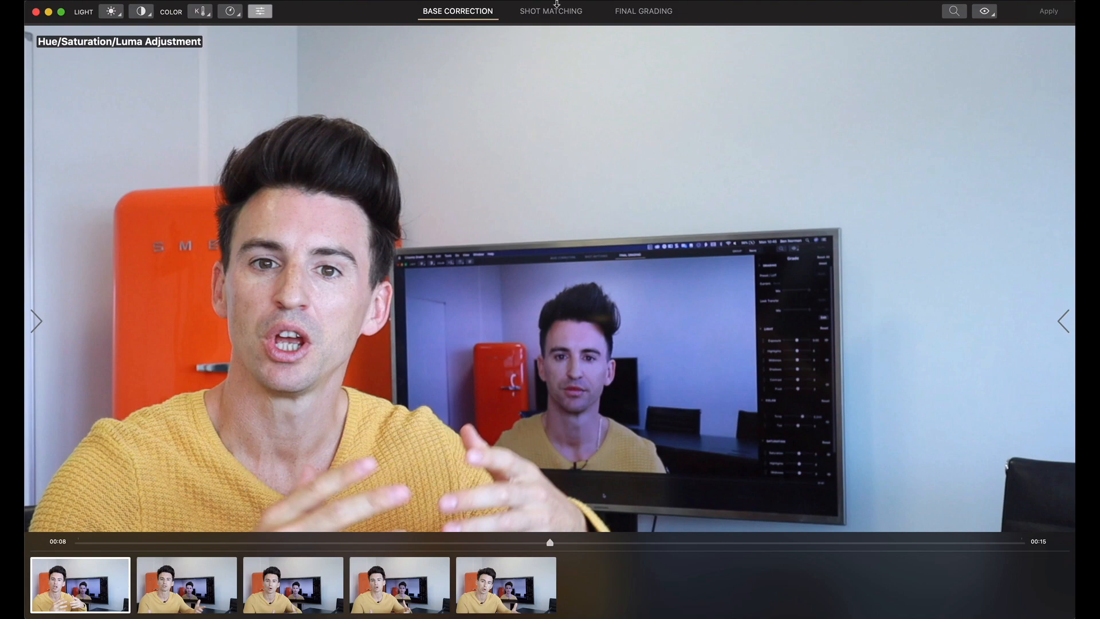
In Shot Matching, add all five shots to the yellow group with the first shot as the hero.
{"action": "left_click", "coordinate": [548, 16]}
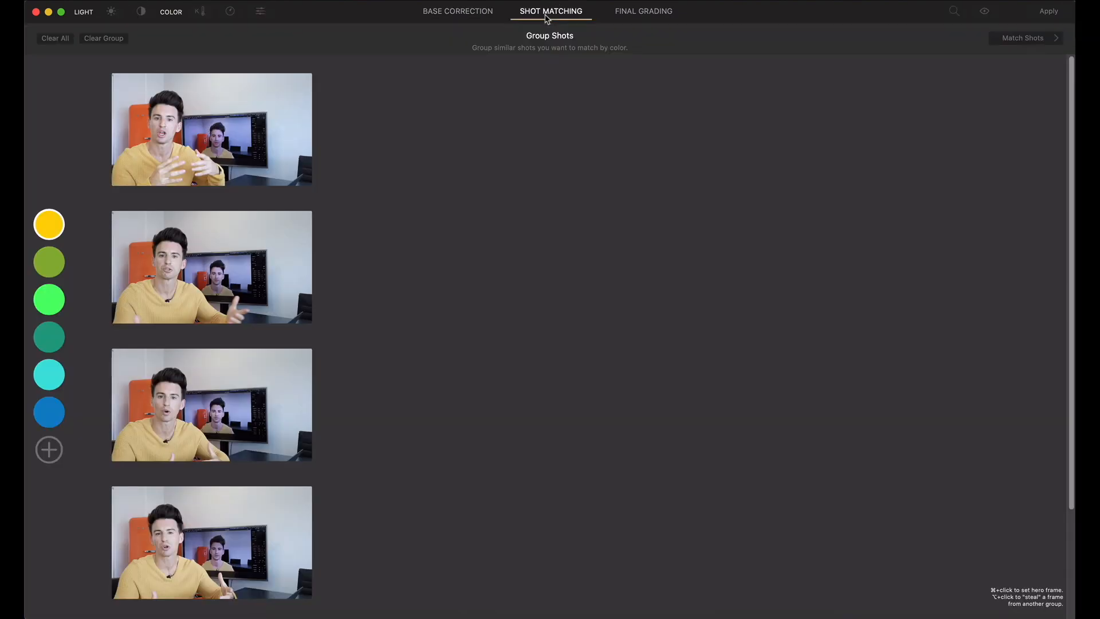
{"action": "left_click", "coordinate": [228, 149]}
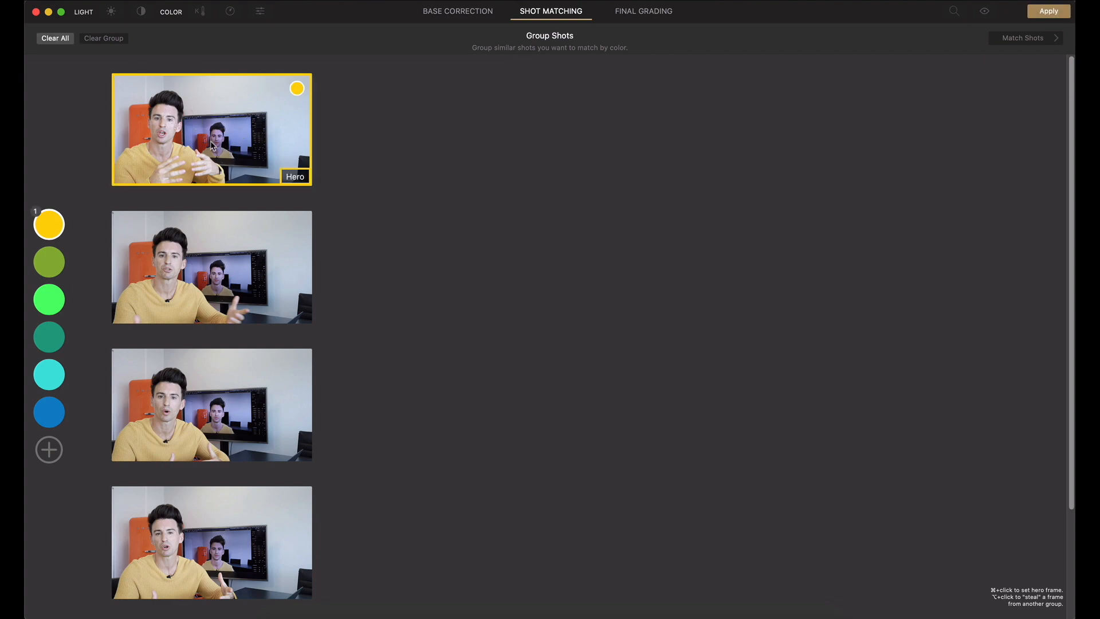
{"action": "scroll", "coordinate": [224, 249], "scroll_direction": "down", "scroll_amount": 2}
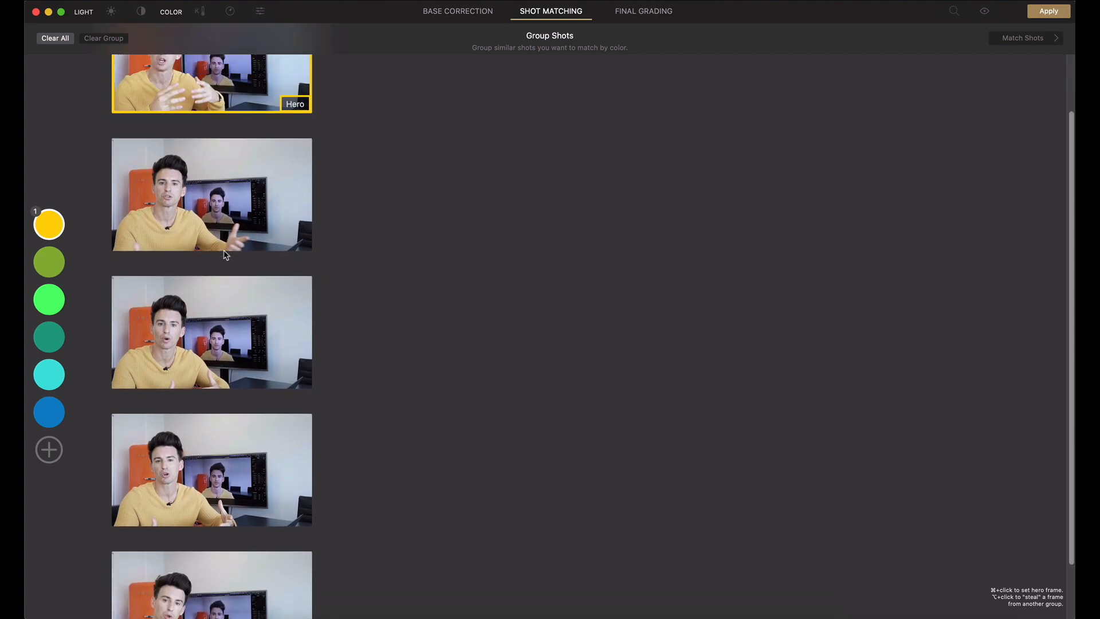
{"action": "left_click", "coordinate": [225, 254]}
{"action": "left_click", "coordinate": [226, 383]}
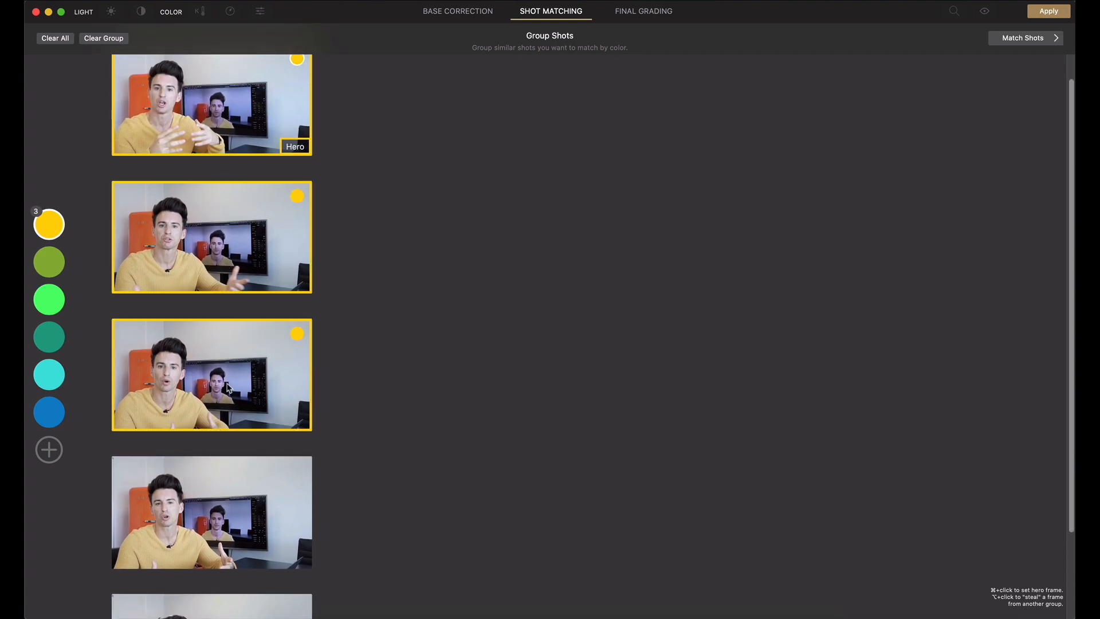
{"action": "scroll", "coordinate": [226, 383], "scroll_direction": "down", "scroll_amount": 6}
{"action": "left_click", "coordinate": [226, 387]}
{"action": "left_click", "coordinate": [225, 494]}
{"action": "scroll", "coordinate": [361, 386], "scroll_direction": "up", "scroll_amount": 8}
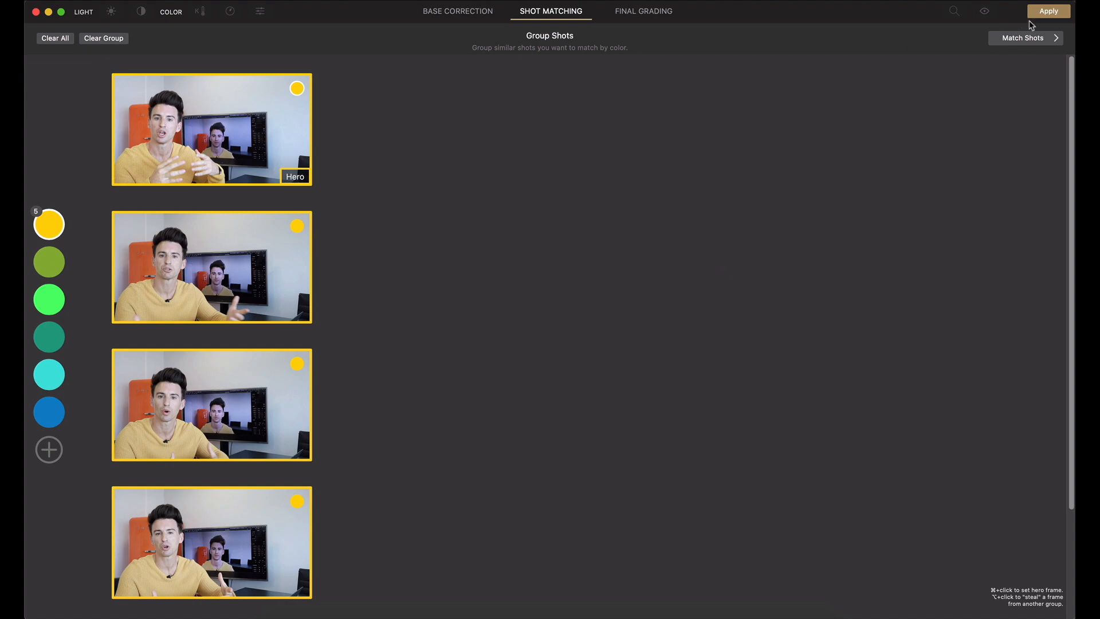
Open the Match Shots comparison and step through the grouped clips beside the hero frame.
{"action": "left_click", "coordinate": [1024, 38]}
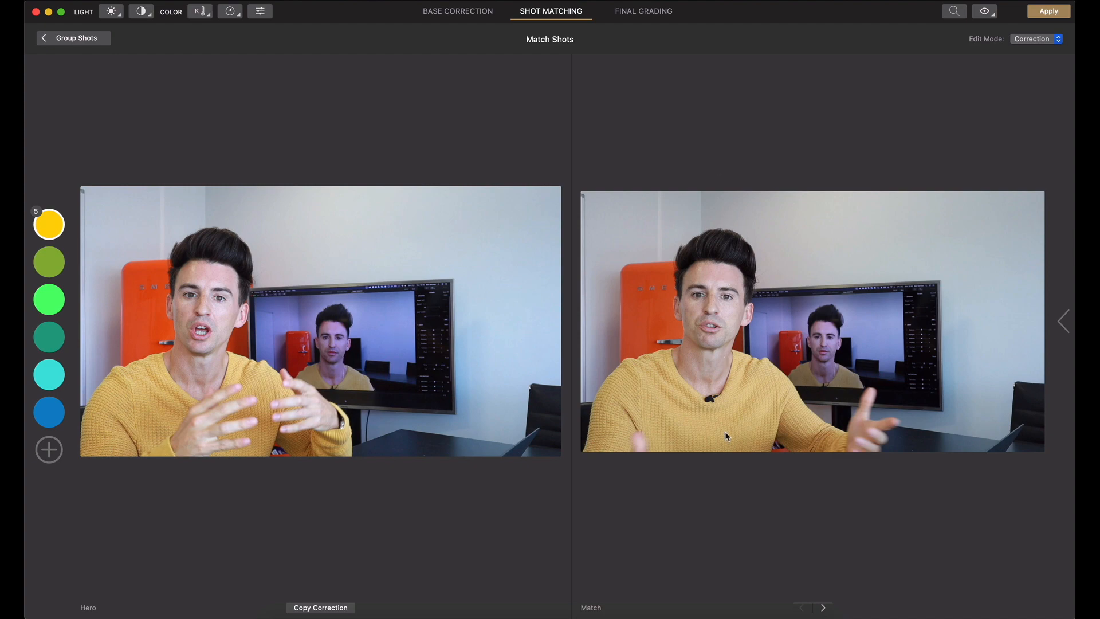
{"action": "left_click", "coordinate": [823, 608]}
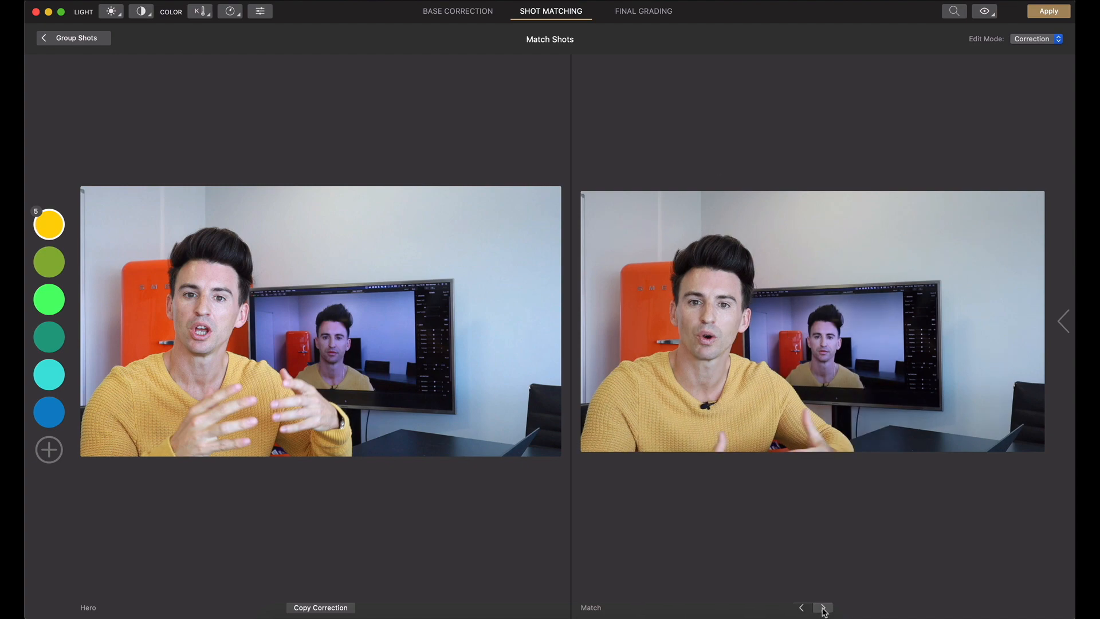
{"action": "left_click", "coordinate": [822, 608]}
{"action": "left_click", "coordinate": [803, 607]}
{"action": "left_click", "coordinate": [803, 608]}
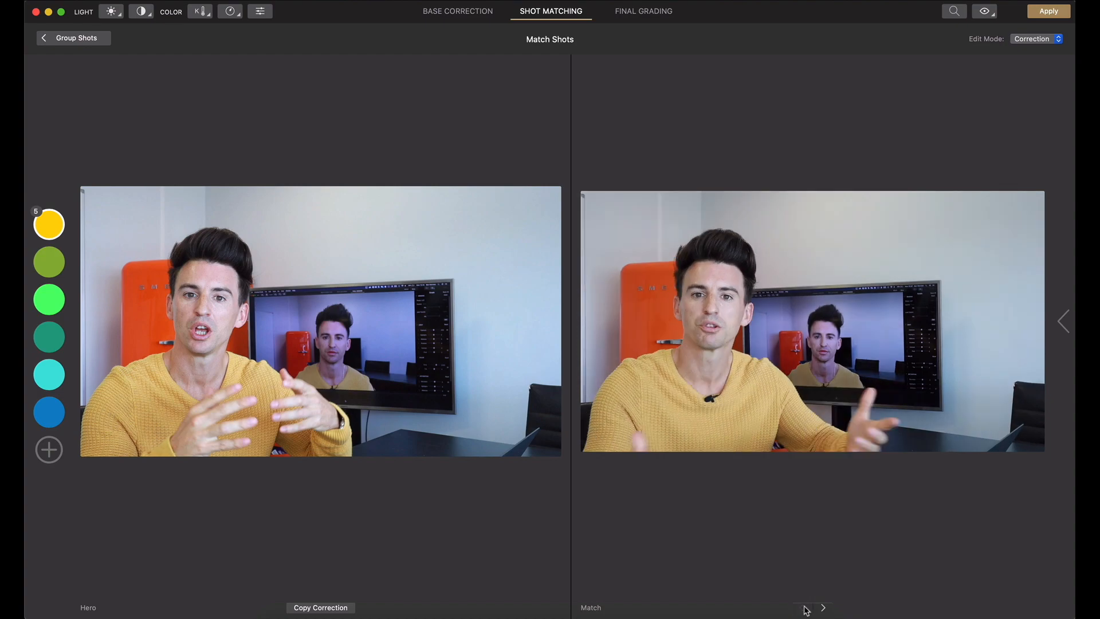
Copy all of the hero frame's light, chart and color adjustments to the whole group and apply the changes to all grades.
{"action": "left_click", "coordinate": [343, 609]}
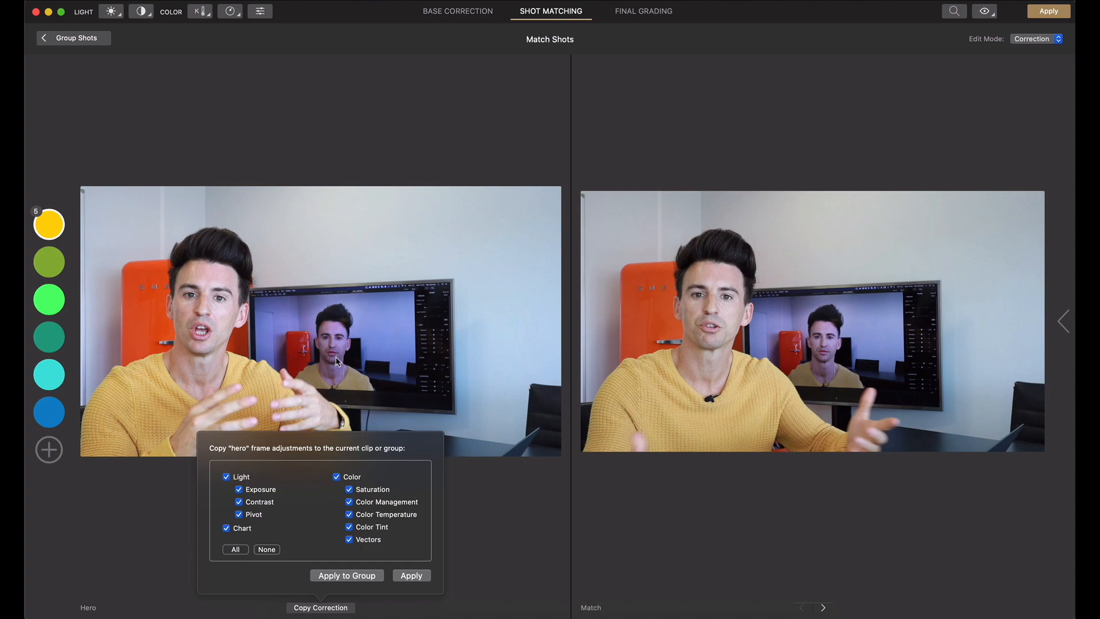
{"action": "left_click", "coordinate": [349, 575]}
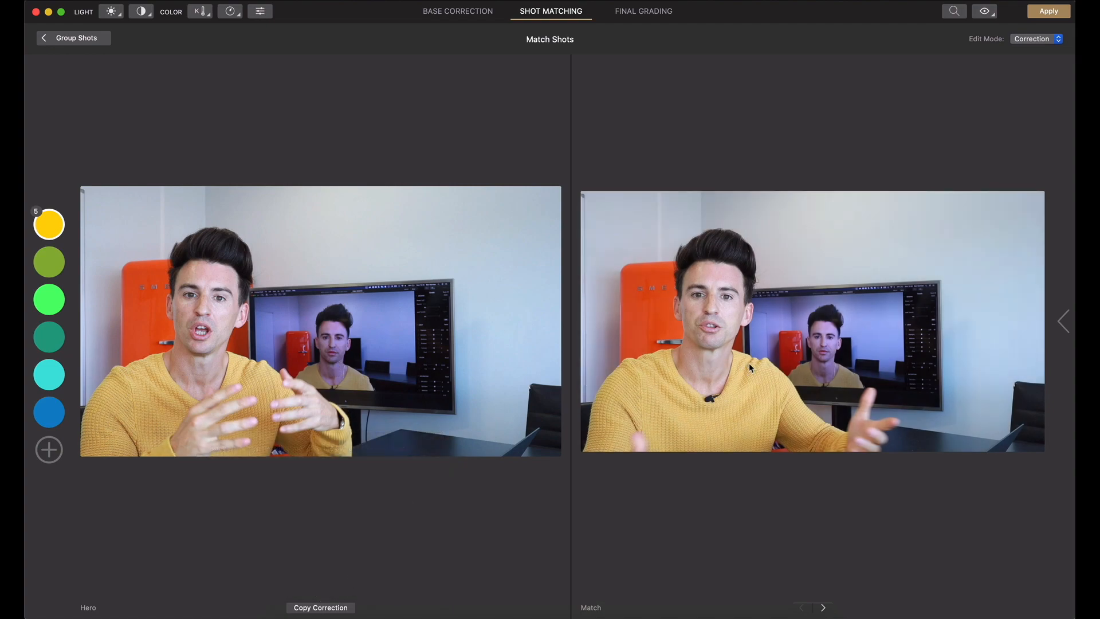
{"action": "left_click", "coordinate": [825, 607]}
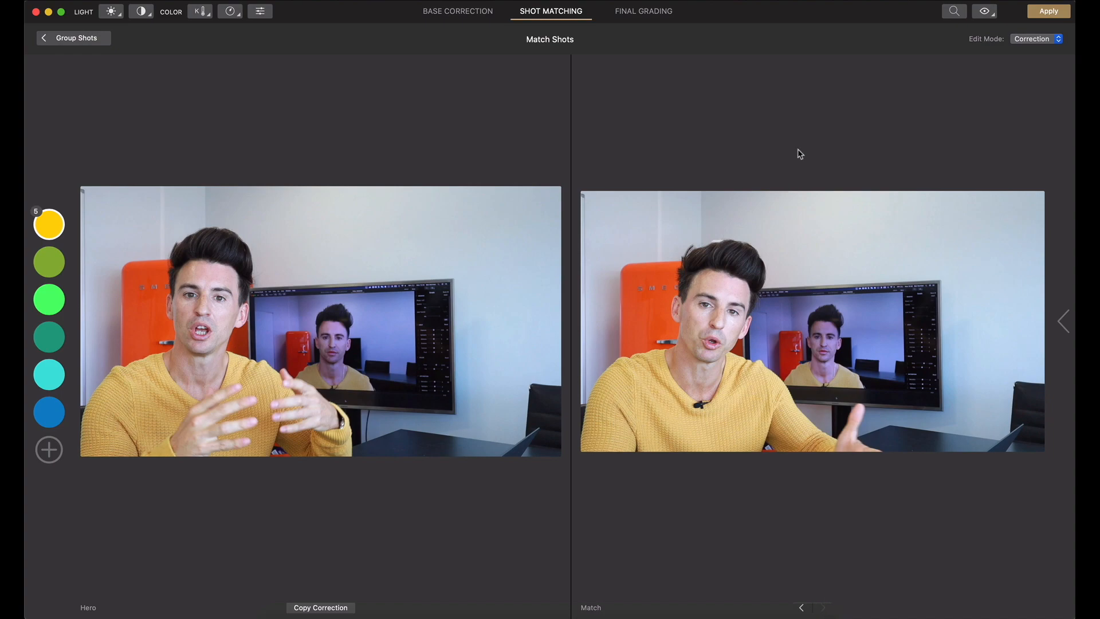
{"action": "left_click", "coordinate": [1052, 14]}
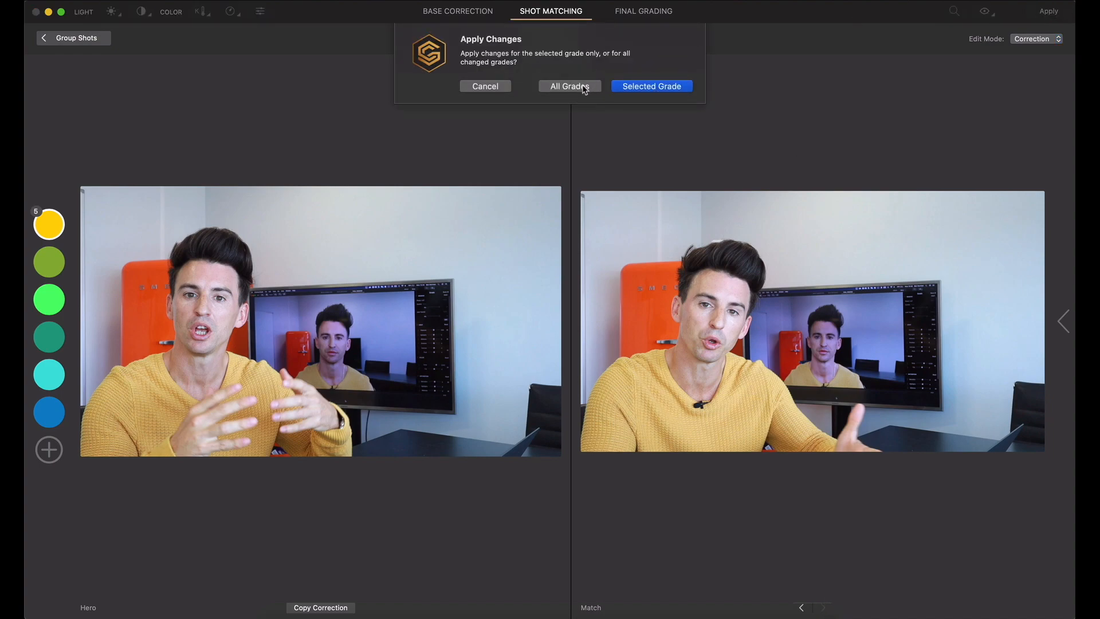
{"action": "left_click", "coordinate": [584, 89]}
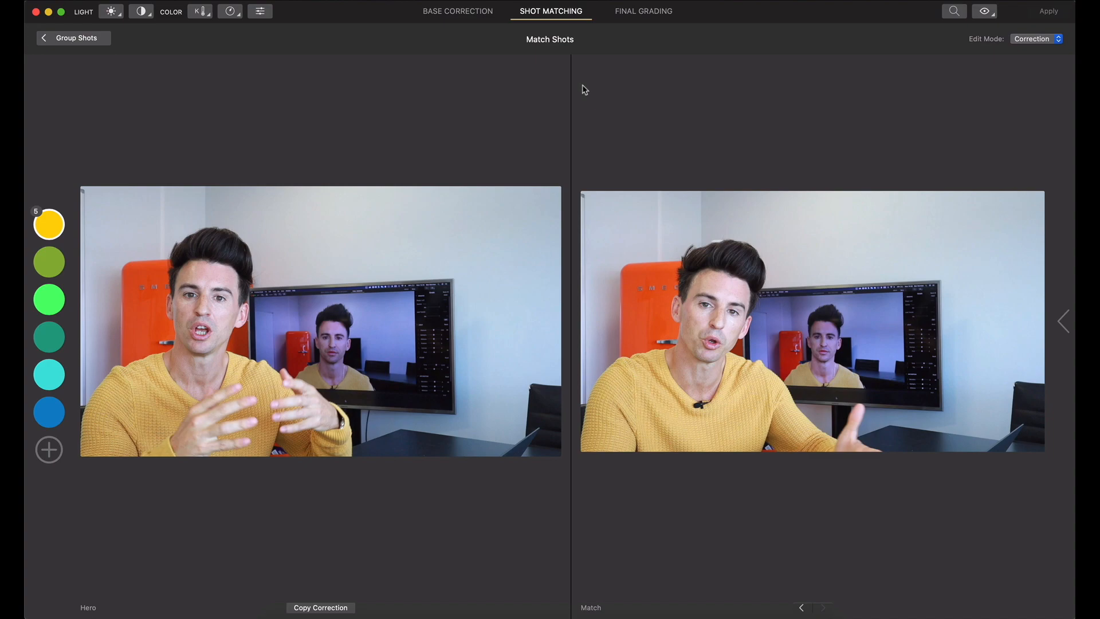
View the Final Grading stage and its grading controls, and return to the Final Cut Pro project.
{"action": "left_click", "coordinate": [646, 12]}
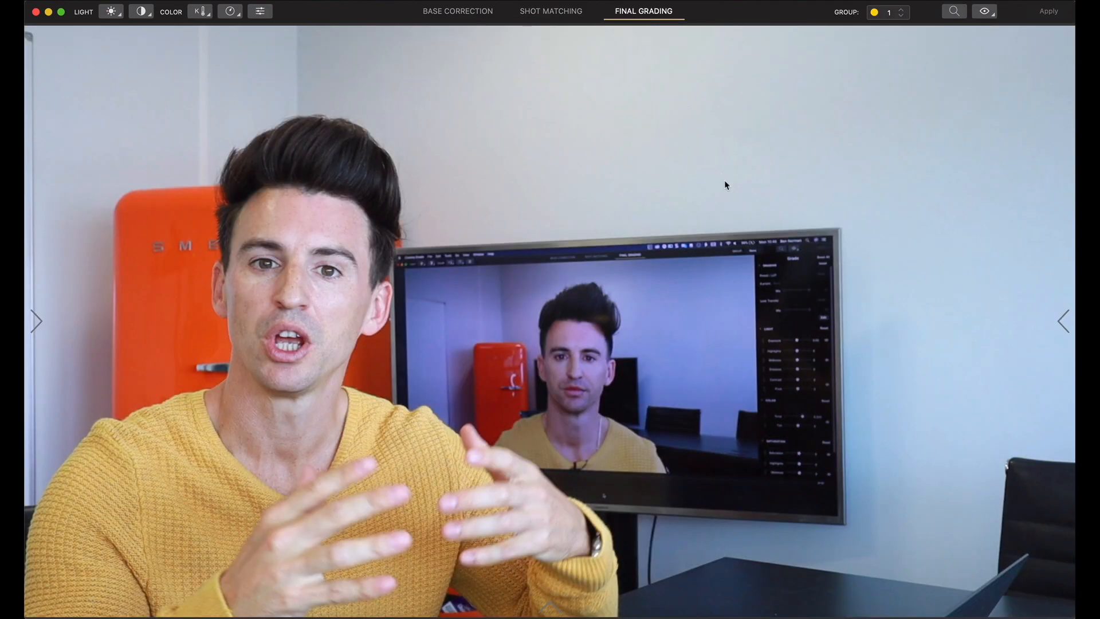
{"action": "left_click", "coordinate": [1062, 321]}
{"action": "left_click", "coordinate": [49, 13]}
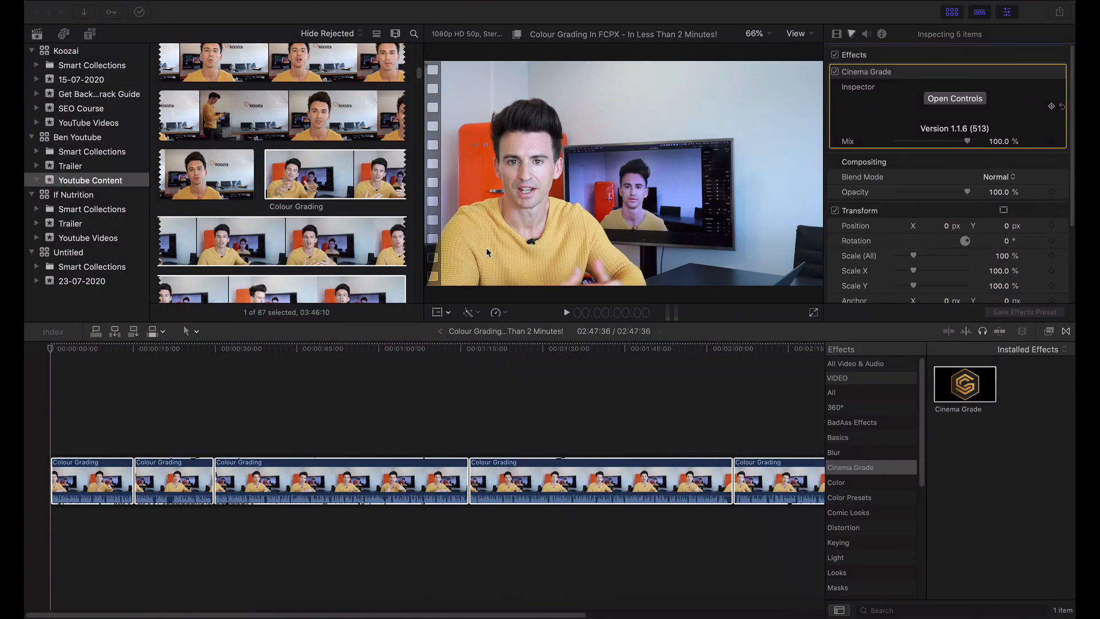
Compare frames of the first timeline clip with the Cinema Grade effect disabled and enabled.
{"action": "left_click", "coordinate": [71, 379]}
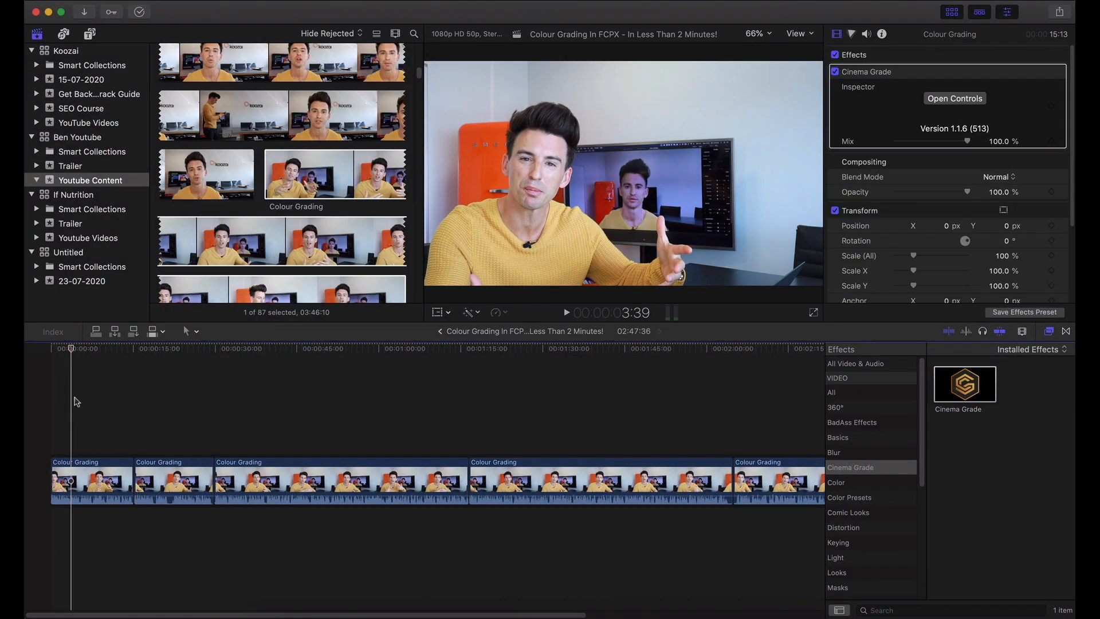
{"action": "left_click", "coordinate": [109, 401]}
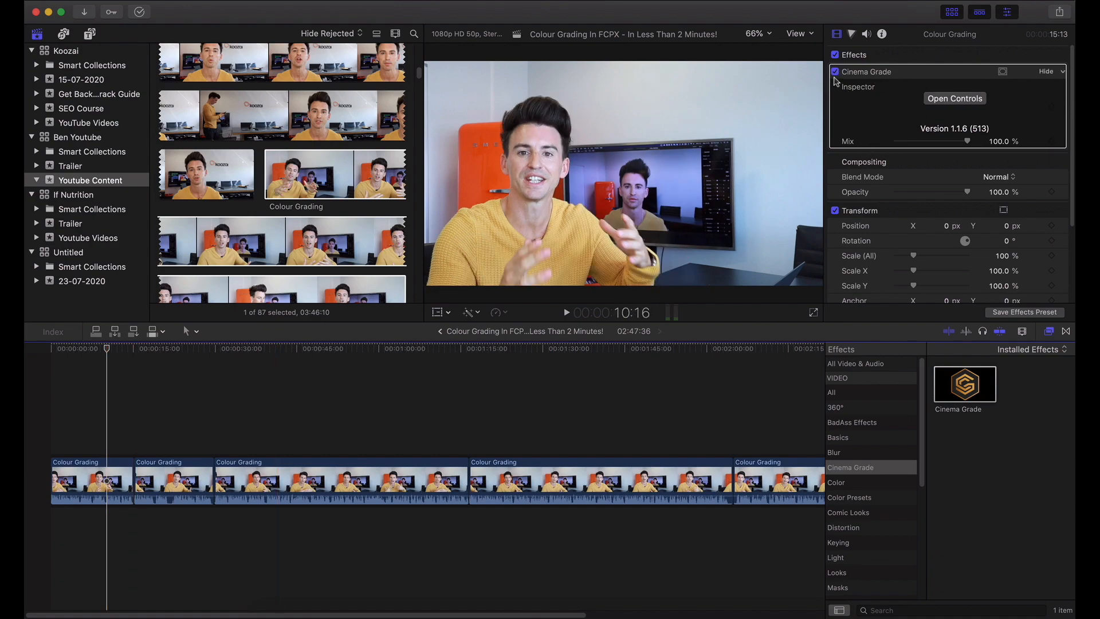
{"action": "left_click", "coordinate": [834, 74]}
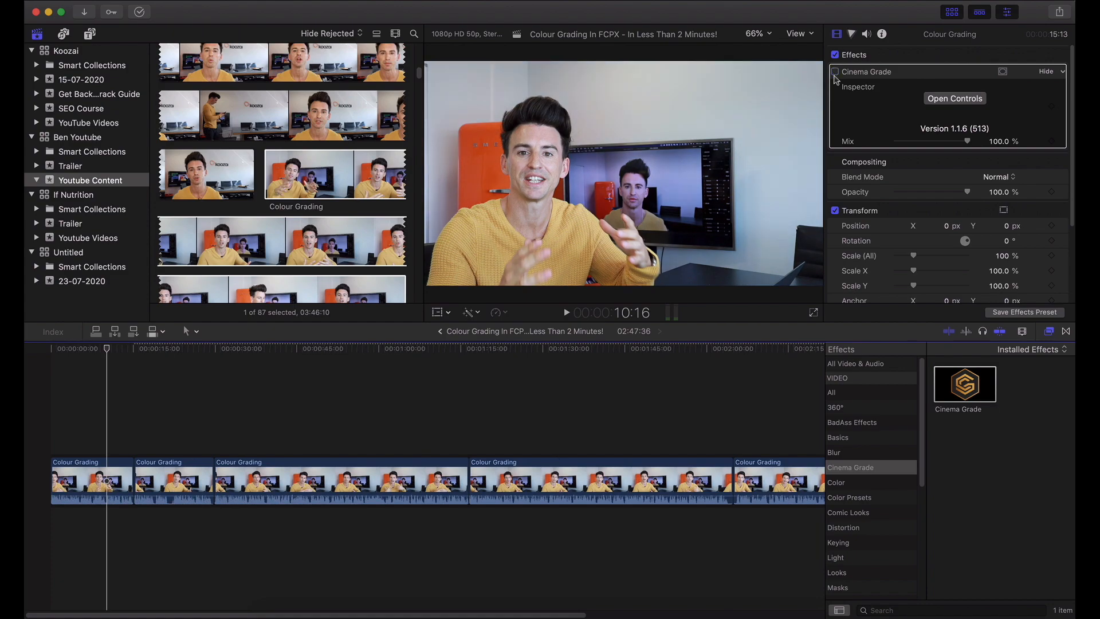
{"action": "left_click", "coordinate": [835, 73]}
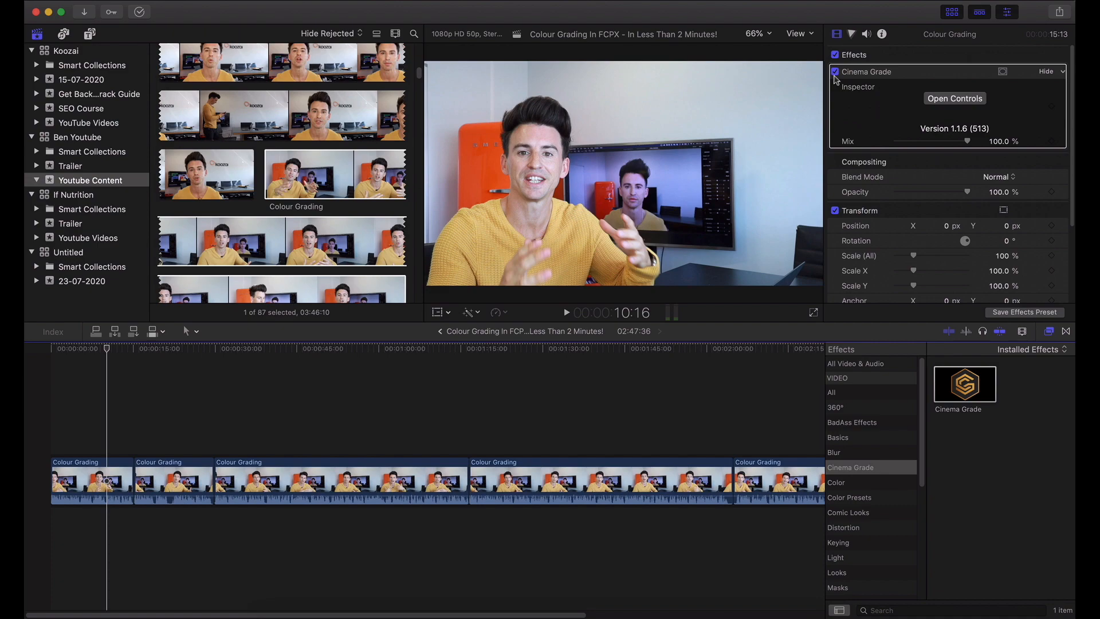